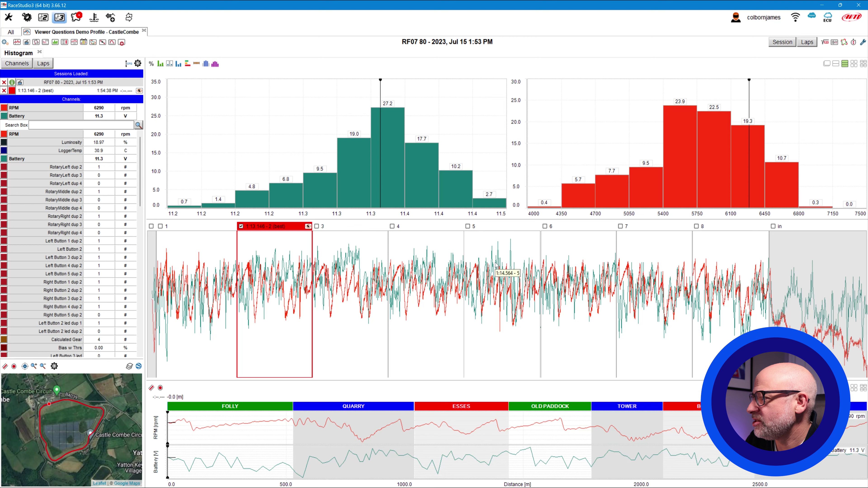
# - Remove the lap overview and distance graph panels from the Histogram layout, and narrow the channels sidebar to enlarge the histograms
pyautogui.rightClick(556, 237)
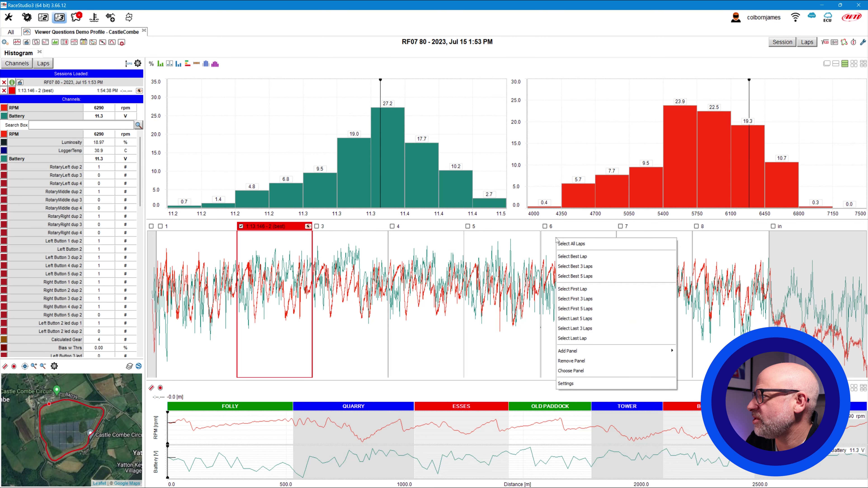
pyautogui.click(586, 361)
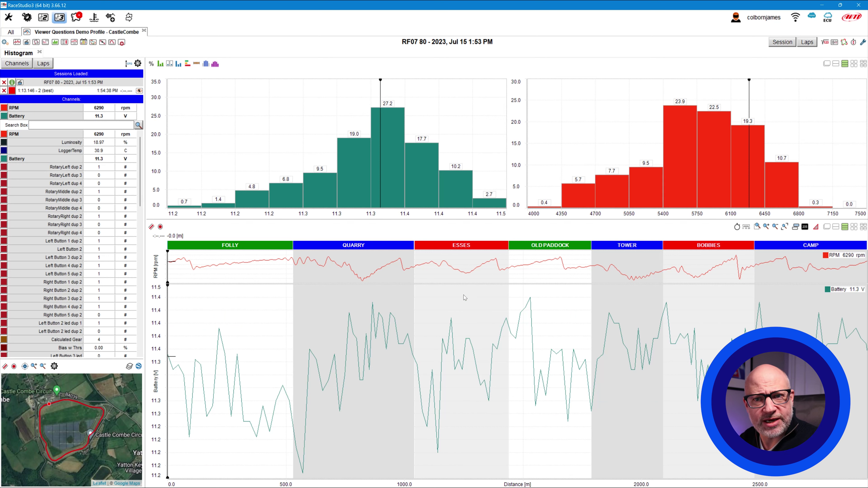
pyautogui.rightClick(454, 305)
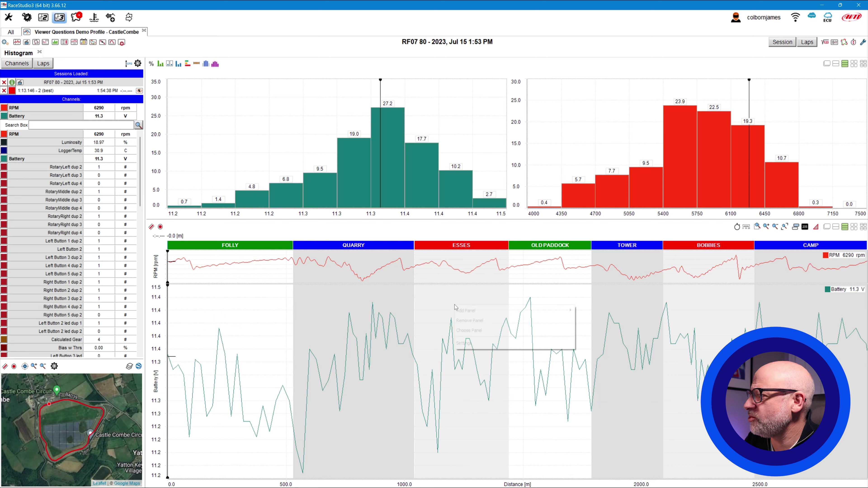
pyautogui.click(488, 322)
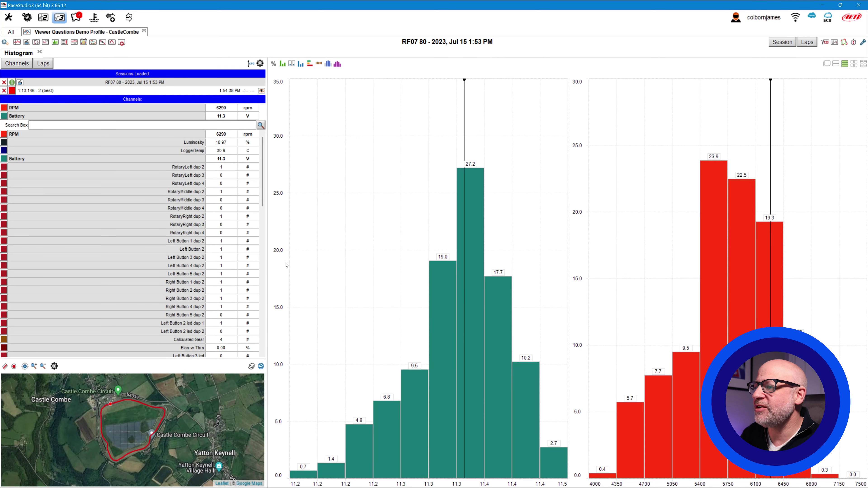
pyautogui.moveTo(267, 255); pyautogui.dragTo(125, 253)
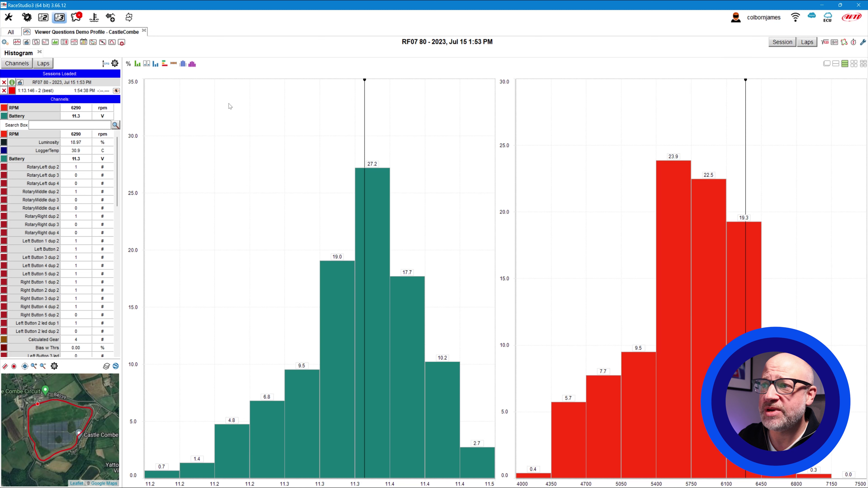
# - Remove the Battery channel from the display and divide the RPM histogram into 20 bars
pyautogui.moveTo(47, 108)
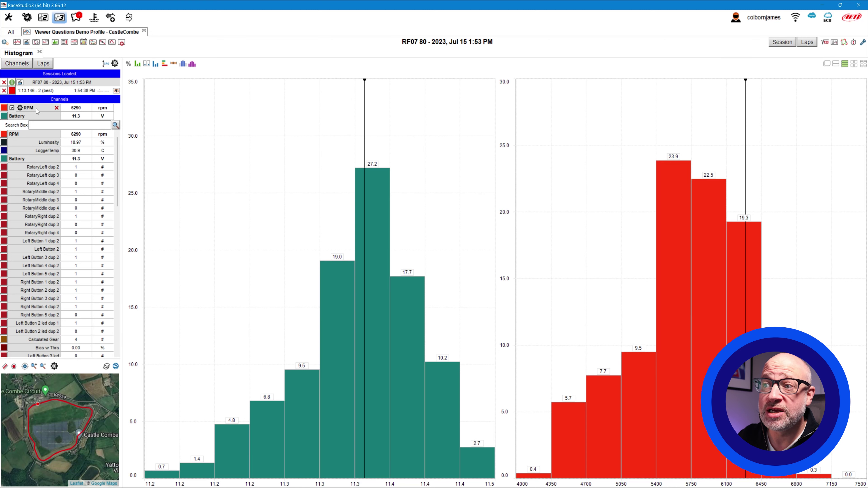
pyautogui.click(57, 116)
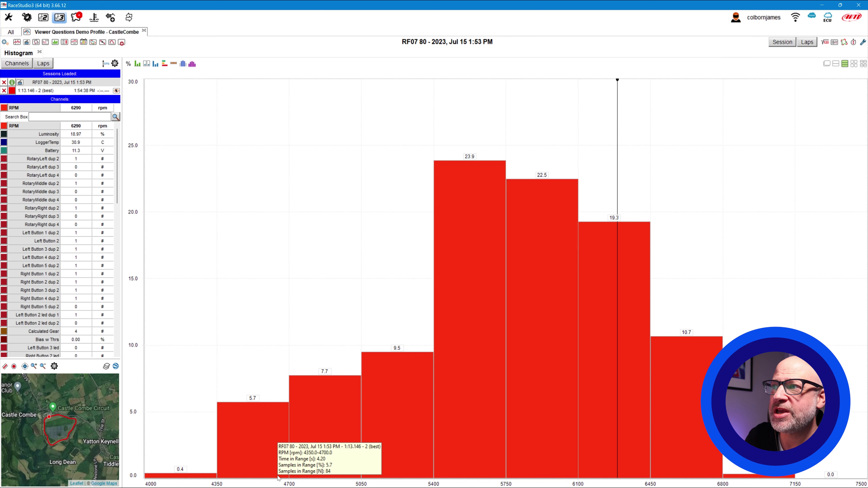
pyautogui.click(173, 64)
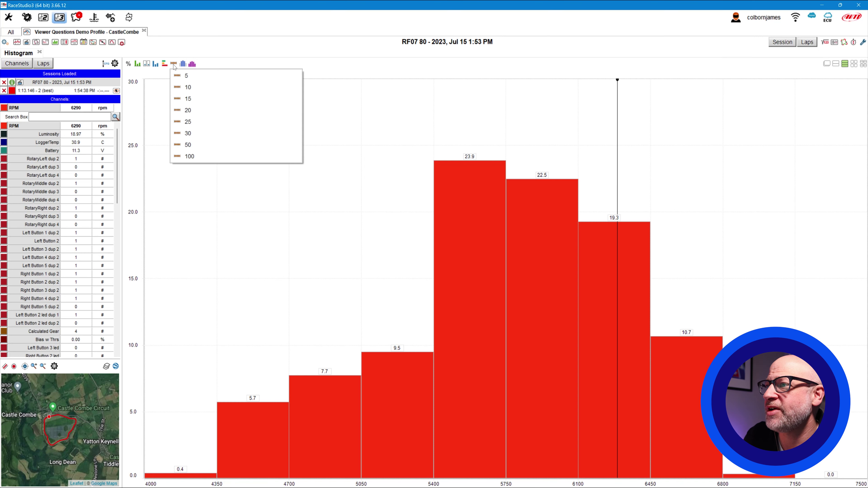
pyautogui.click(188, 110)
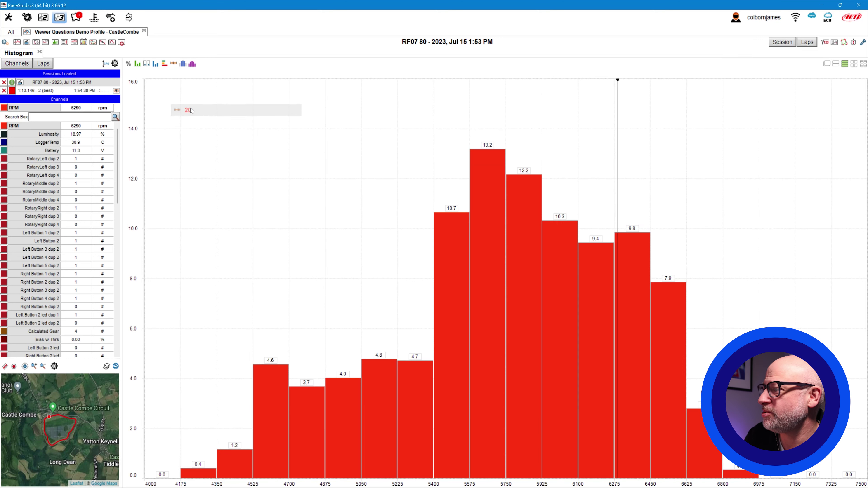
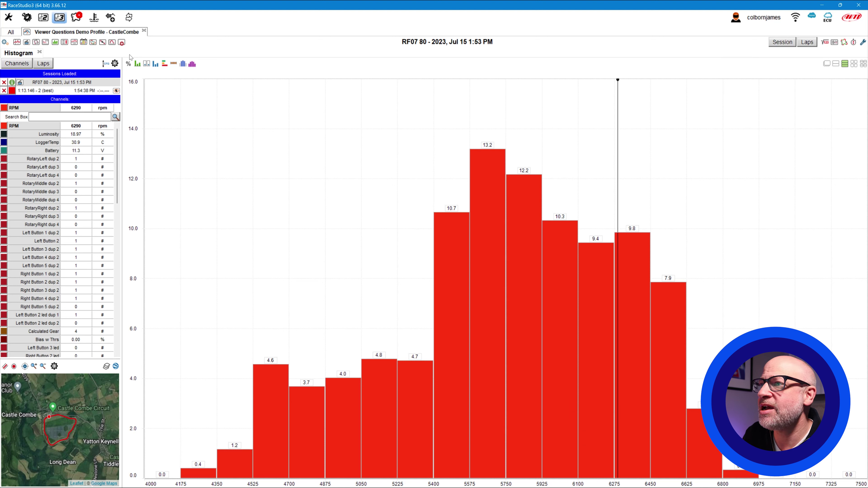
# - Express the RPM histogram values as time, and try the line display before returning to bars
pyautogui.click(129, 65)
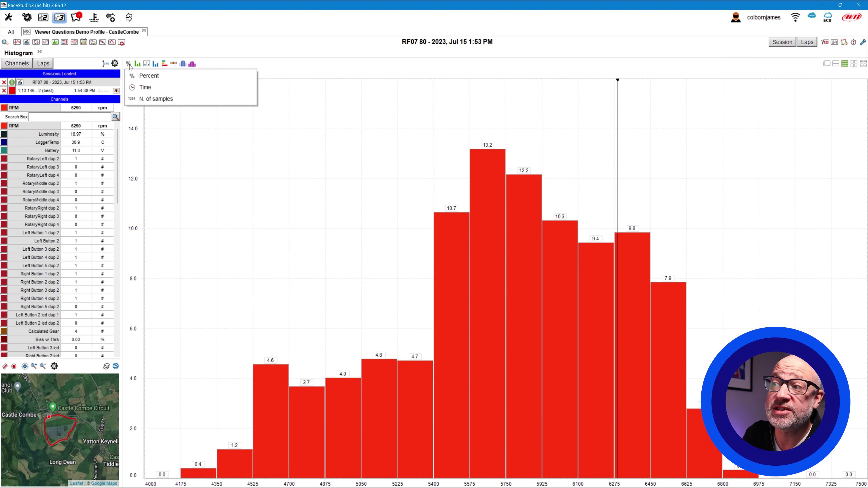
pyautogui.click(162, 90)
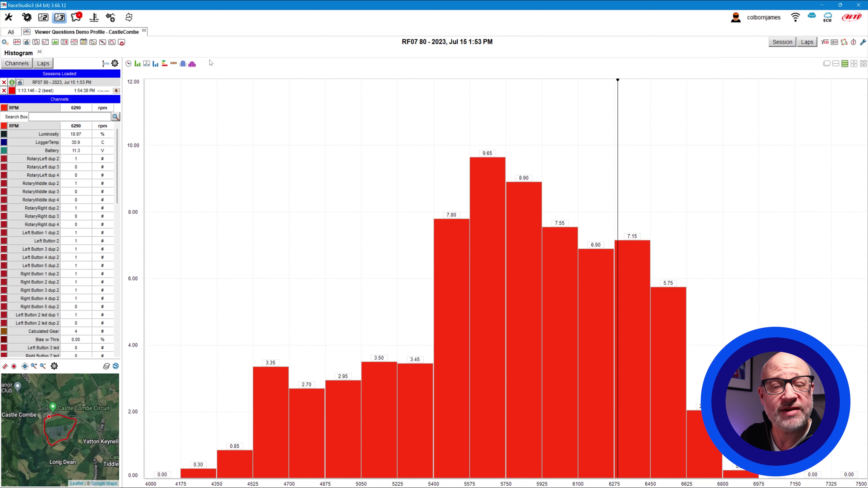
pyautogui.click(141, 65)
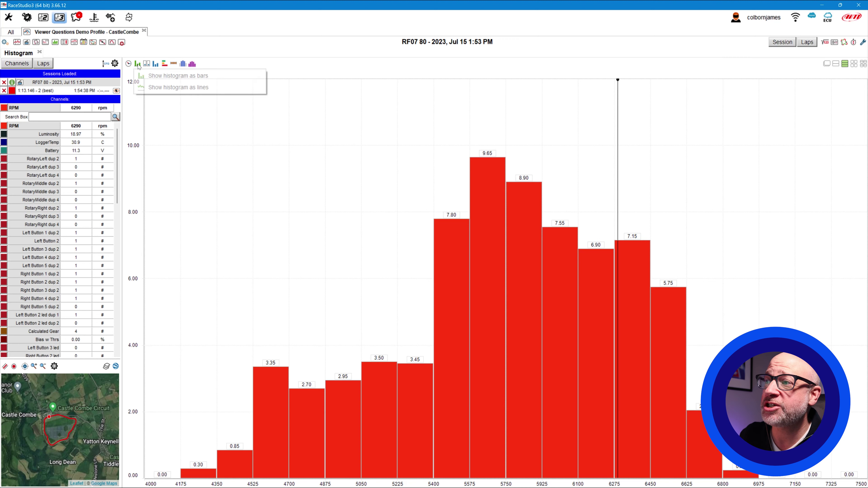
pyautogui.click(178, 90)
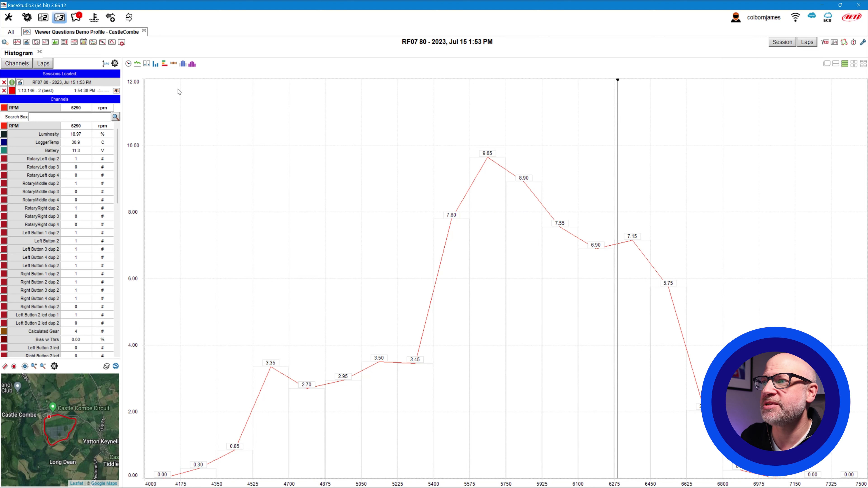
pyautogui.click(139, 64)
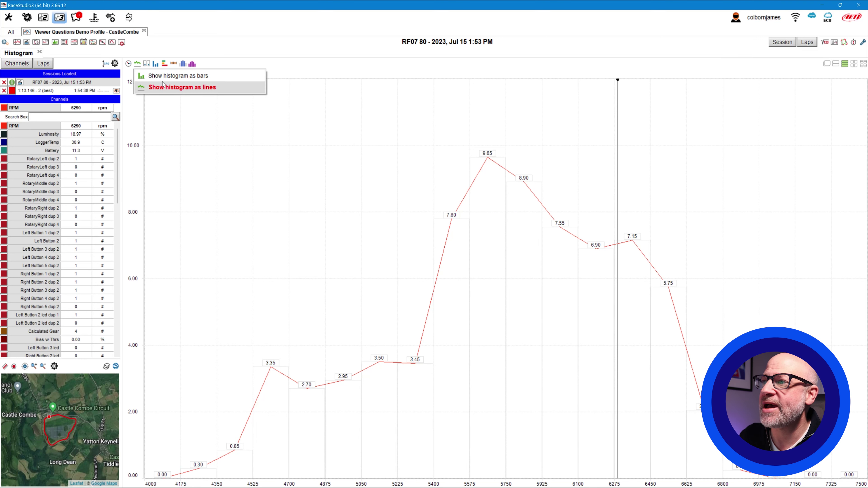
pyautogui.click(165, 76)
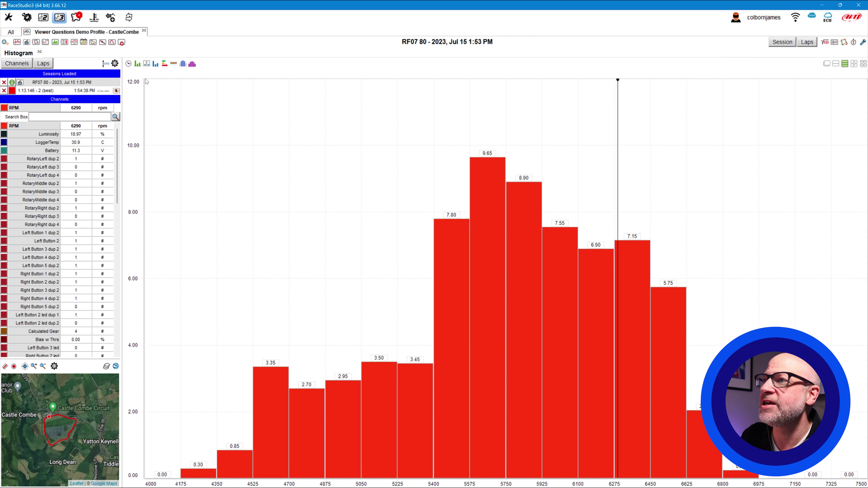
# - Hide the value labels on the histogram bars and show them again
pyautogui.click(147, 64)
pyautogui.click(172, 76)
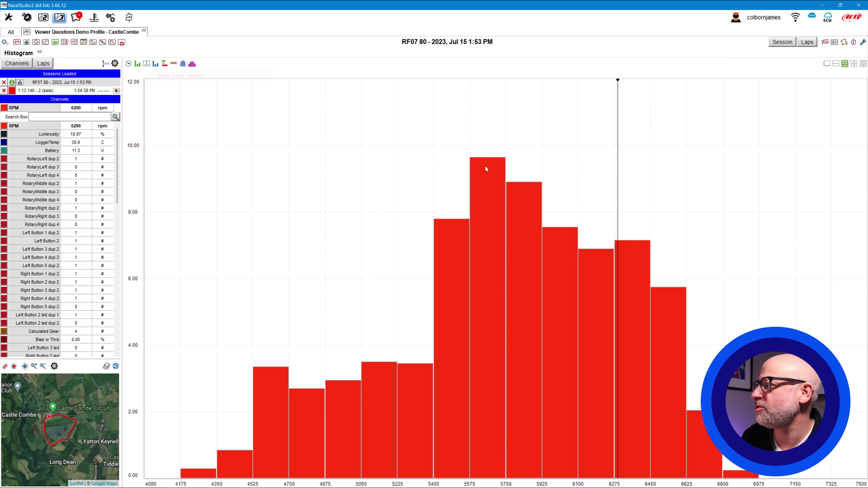
pyautogui.click(147, 64)
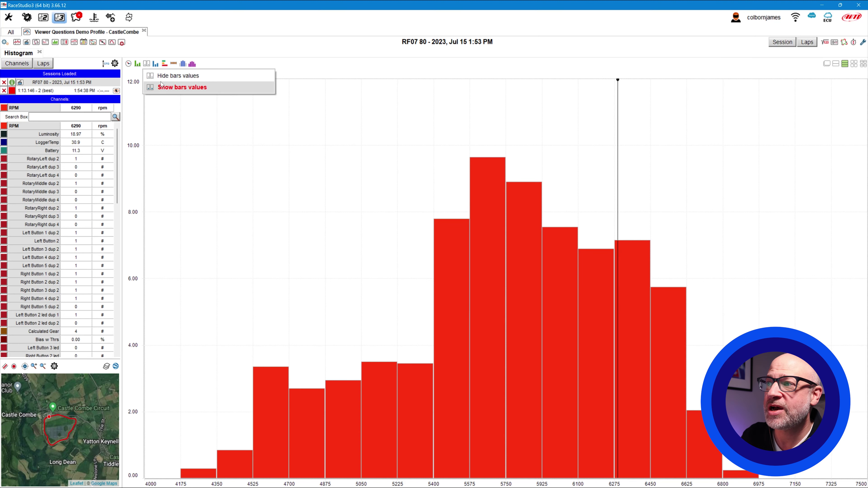
pyautogui.click(171, 85)
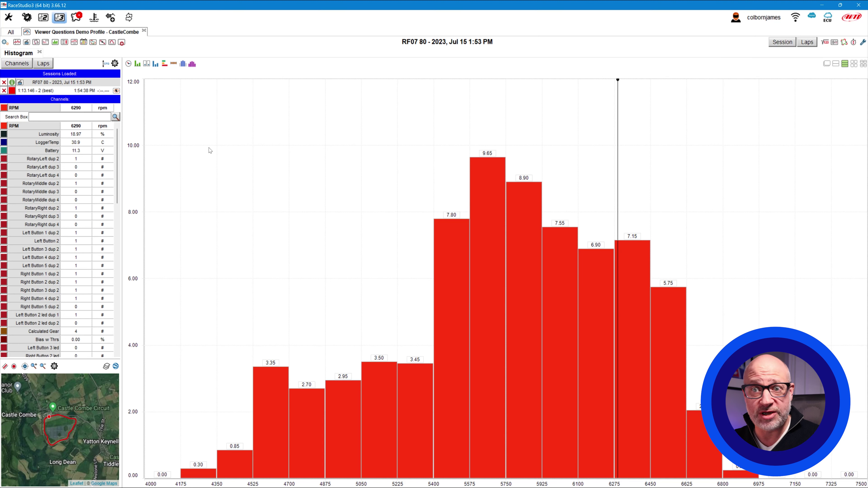
# - Change the RPM histogram to horizontal bars and express its values in percent
pyautogui.click(156, 65)
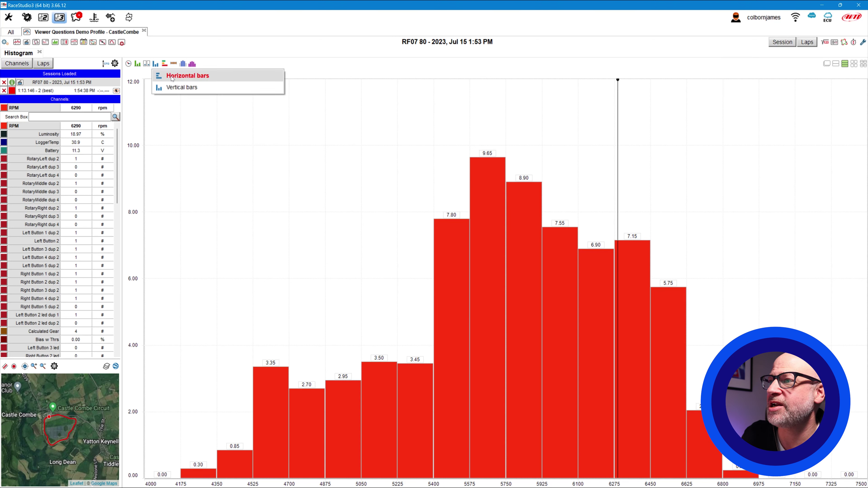
pyautogui.click(177, 81)
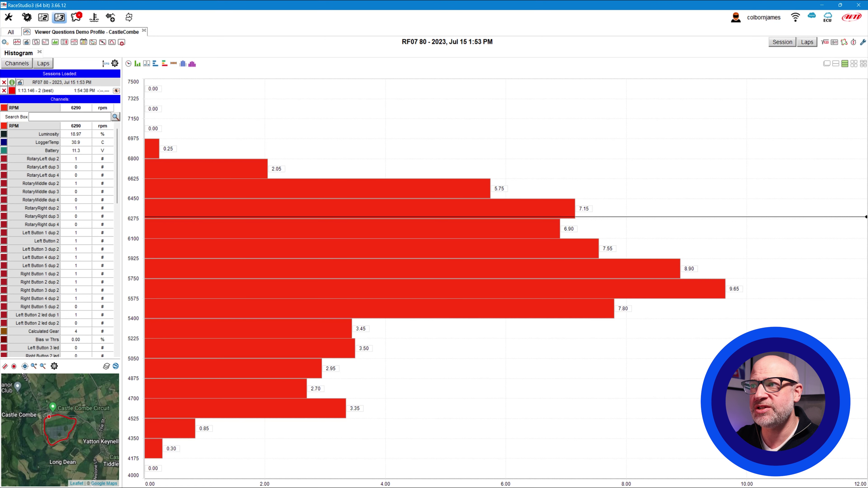
pyautogui.click(129, 64)
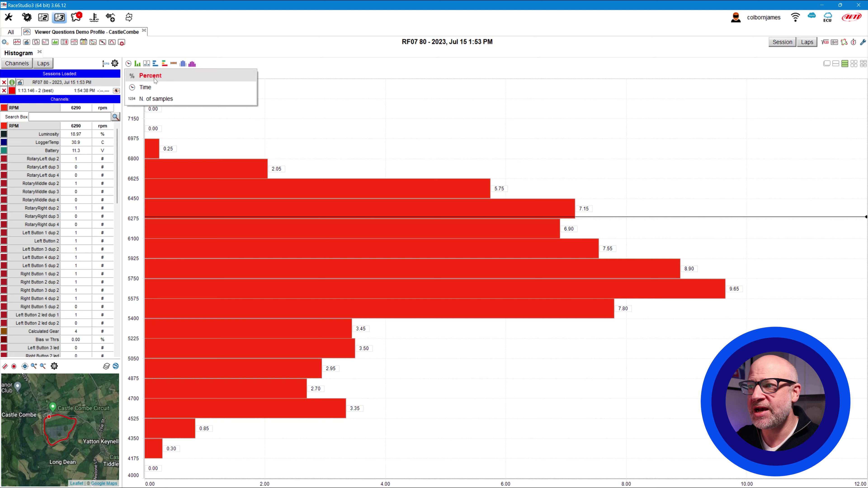
pyautogui.click(154, 78)
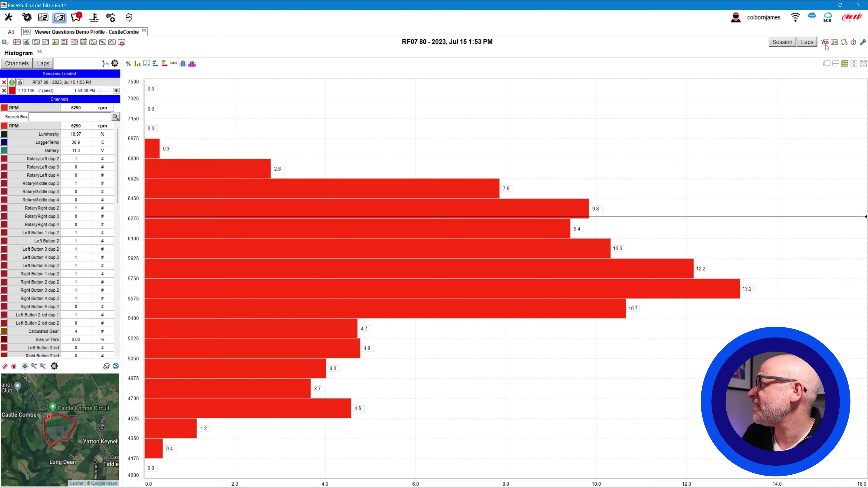
# - Load the best 5 laps of the session and switch the RPM histogram to vertical bars
pyautogui.click(807, 43)
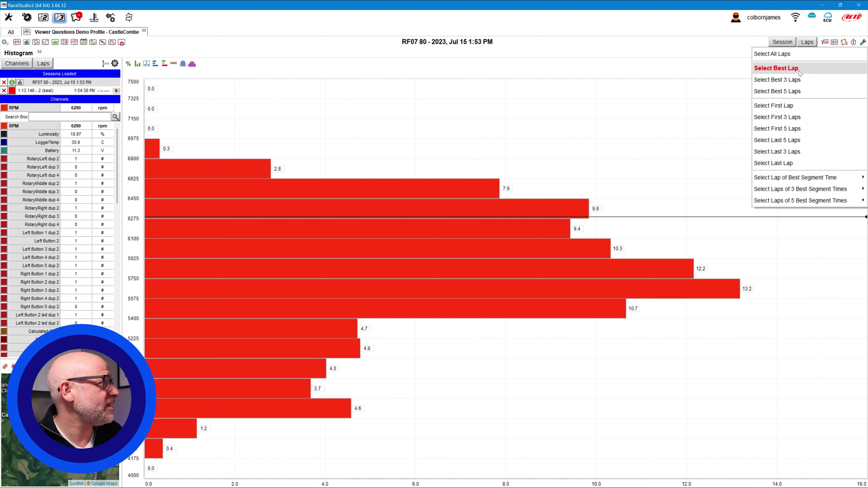
pyautogui.click(801, 91)
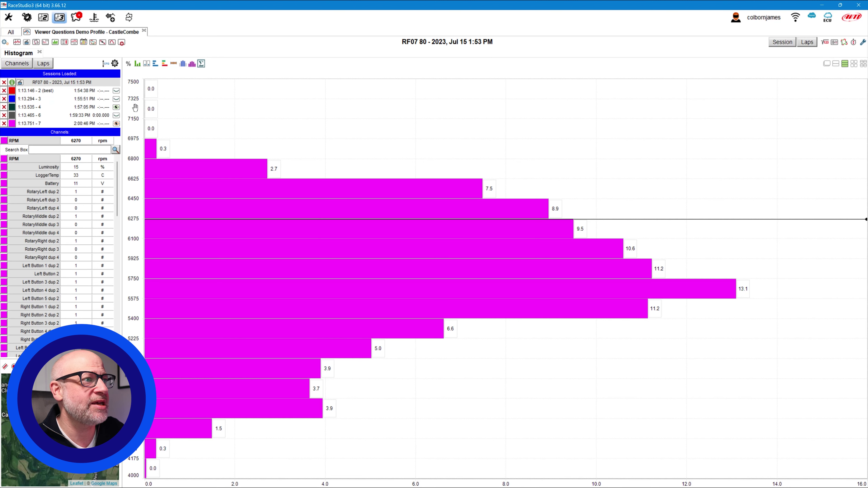
pyautogui.click(138, 64)
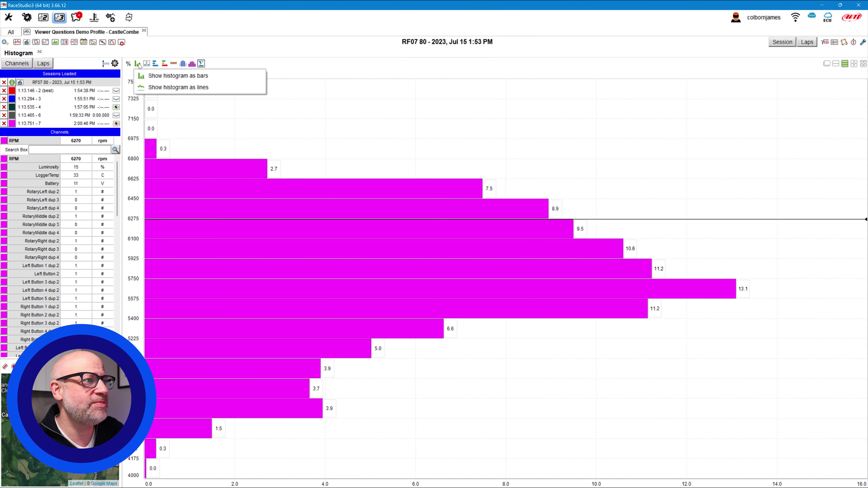
pyautogui.click(155, 64)
pyautogui.click(184, 87)
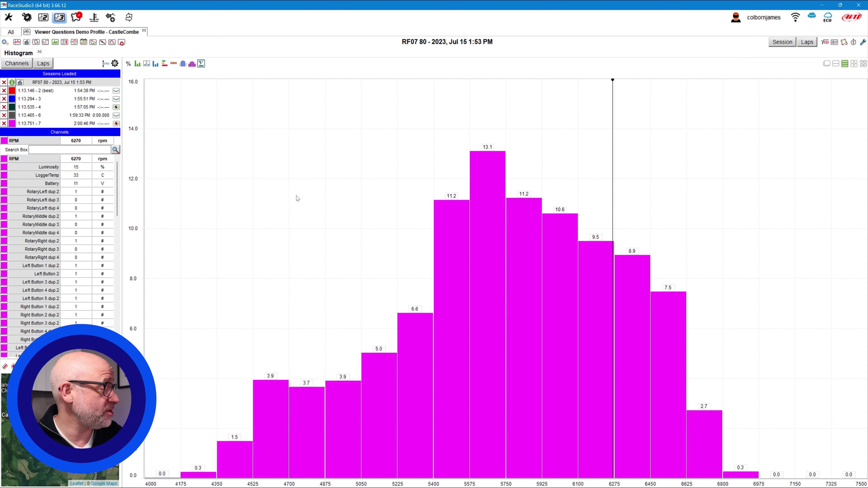
pyautogui.moveTo(739, 478)
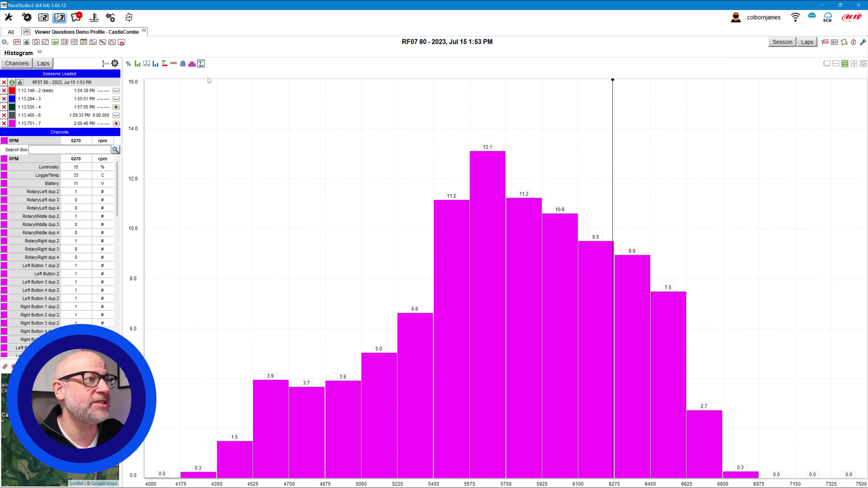
# - Compute the histogram separately for every lap to compare them, and return to computing all laps as a whole
pyautogui.click(201, 63)
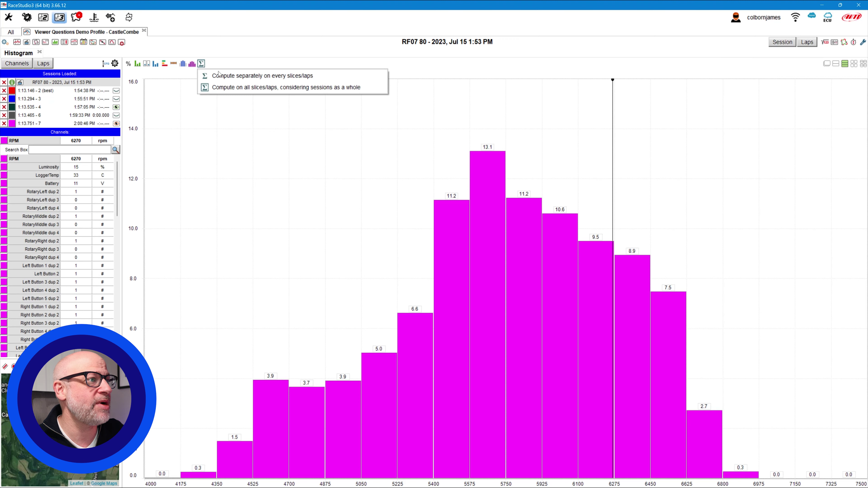
pyautogui.click(242, 76)
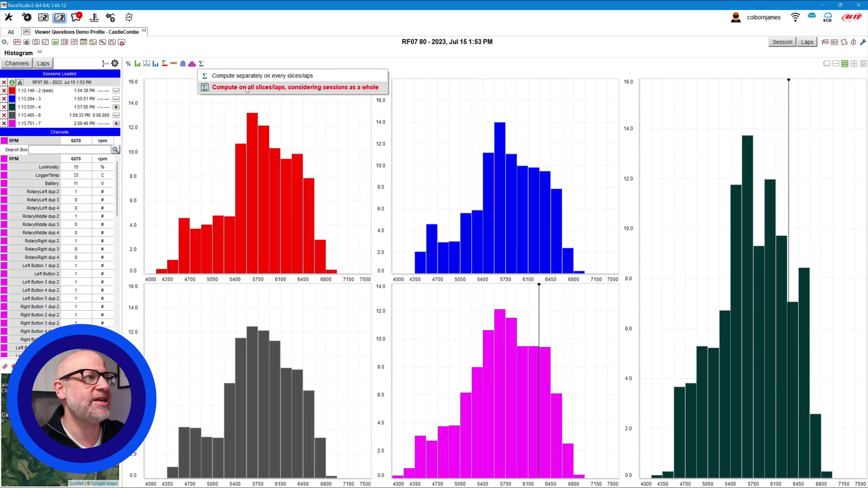
pyautogui.click(247, 88)
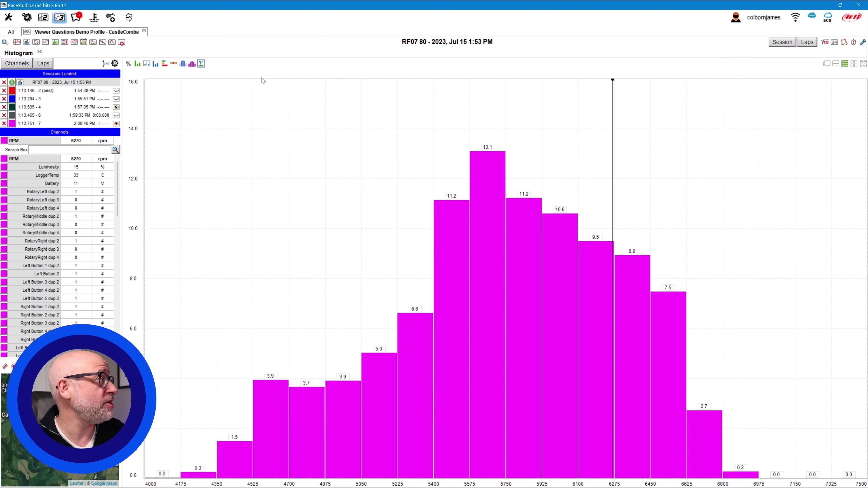
# - Select all laps of the session for the combined RPM histogram
pyautogui.click(808, 43)
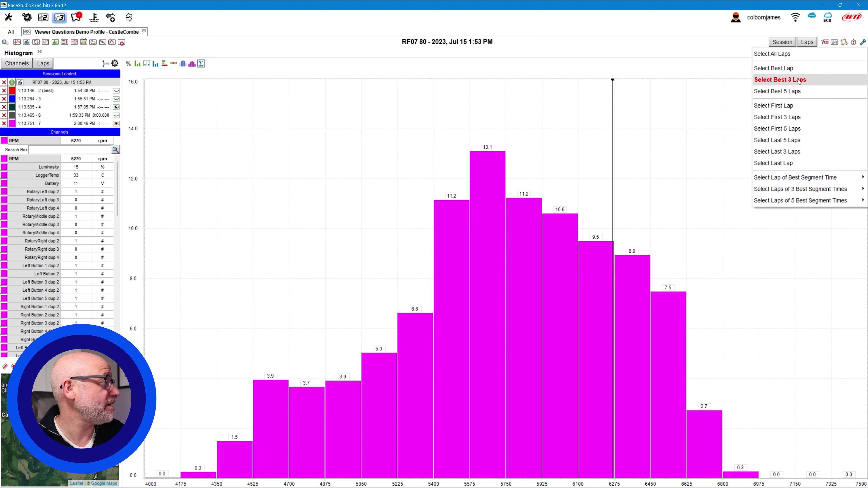
pyautogui.click(800, 56)
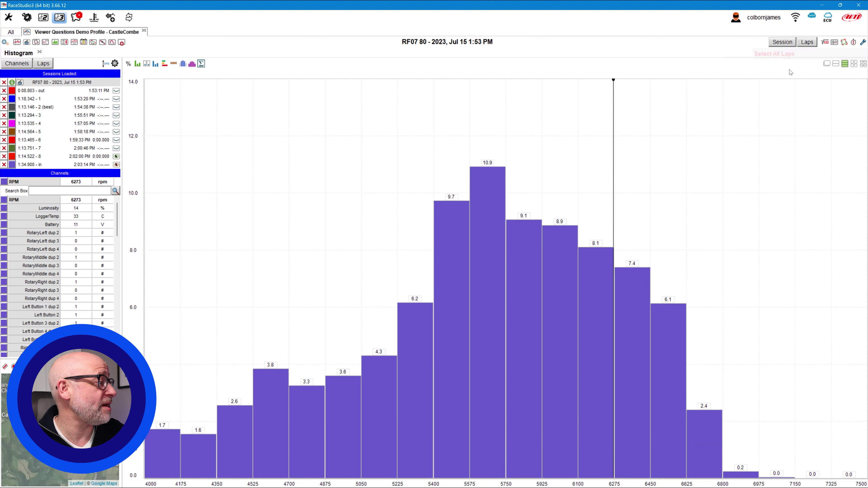
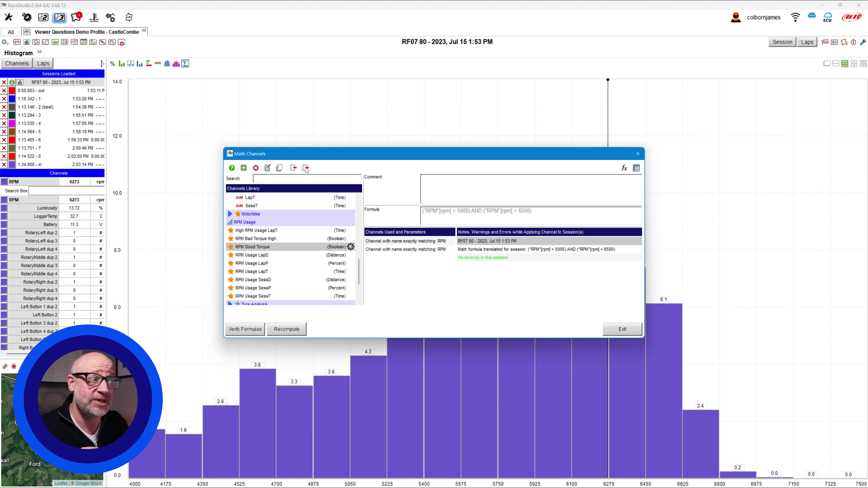
# - Check the file selection for importing math channels, cancel it and close the Math Channels library
pyautogui.click(294, 168)
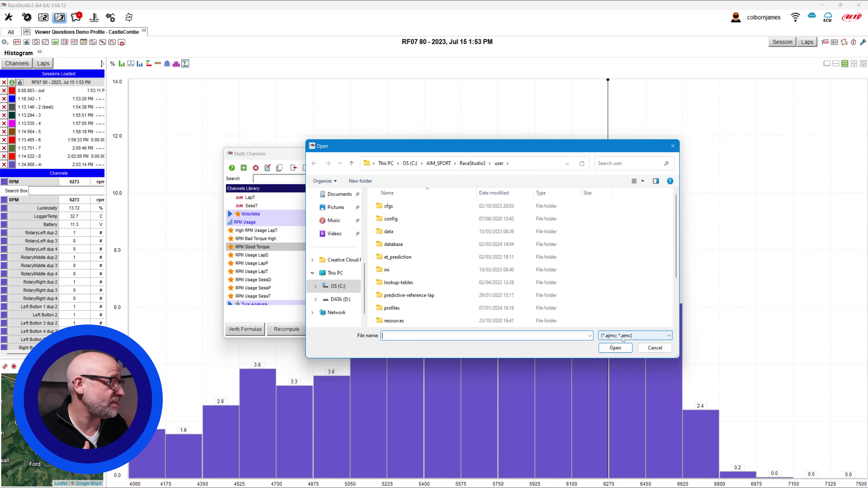
pyautogui.click(642, 348)
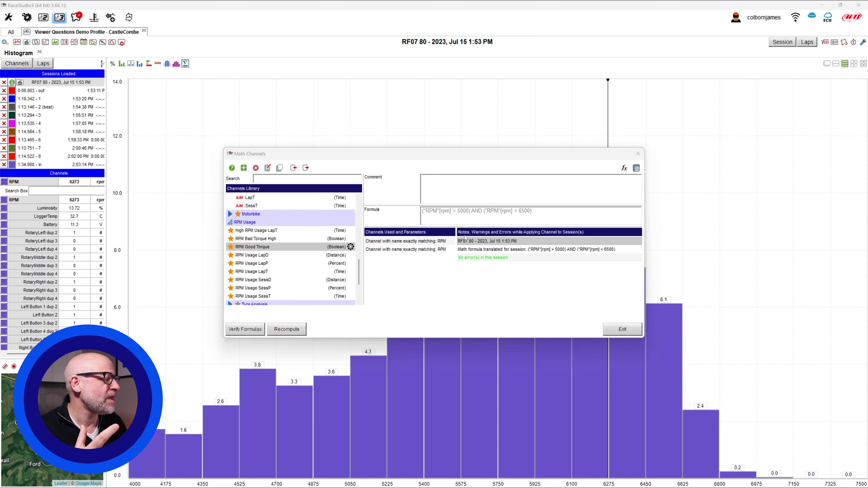
pyautogui.click(606, 327)
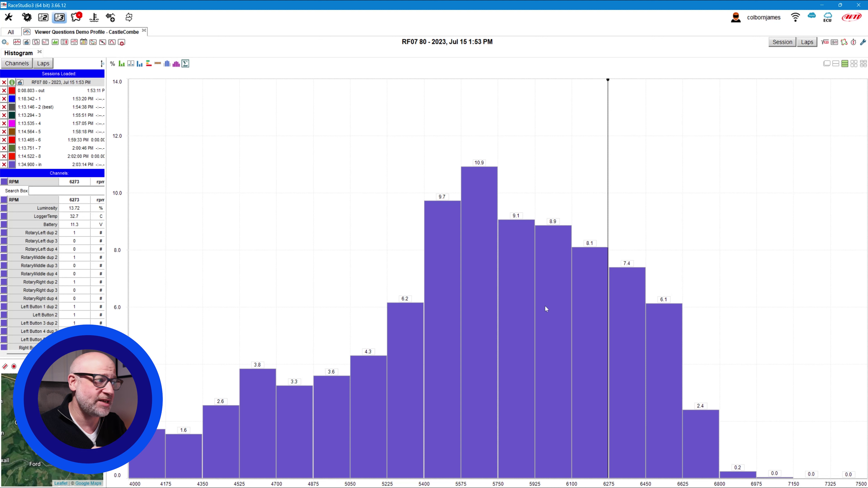
# - Add a new panel to the right of the RPM histogram and choose a second histogram for it
pyautogui.rightClick(748, 215)
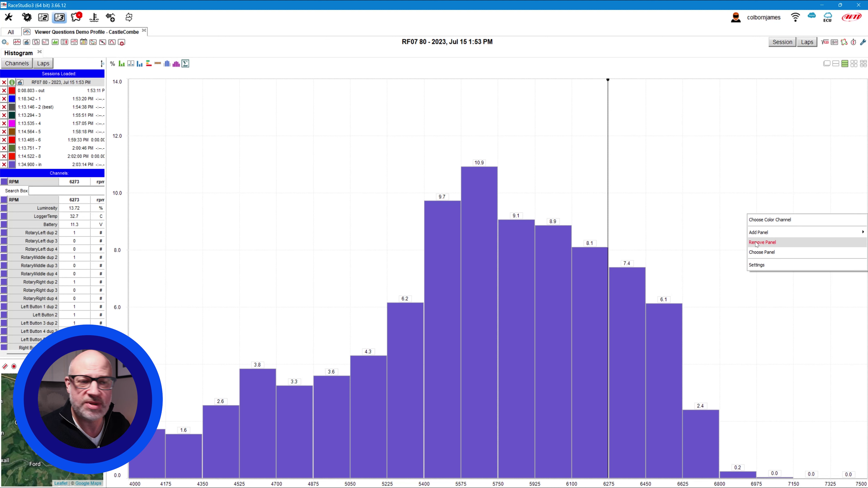
pyautogui.moveTo(757, 233)
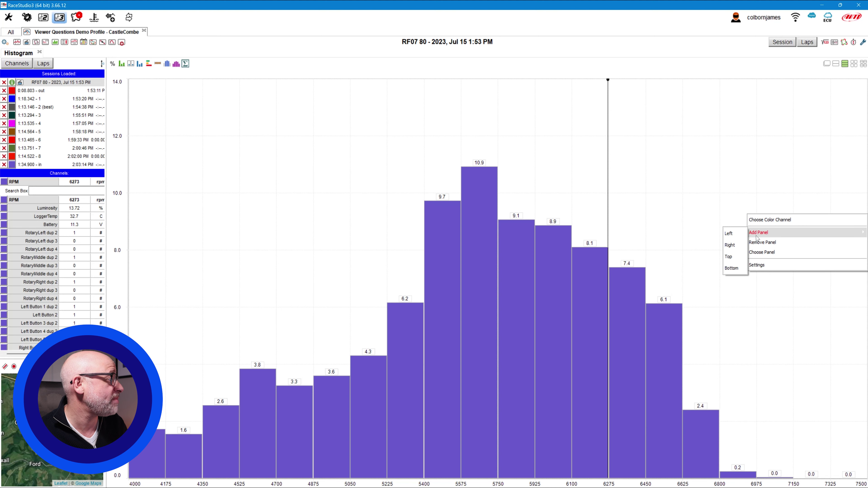
pyautogui.click(730, 245)
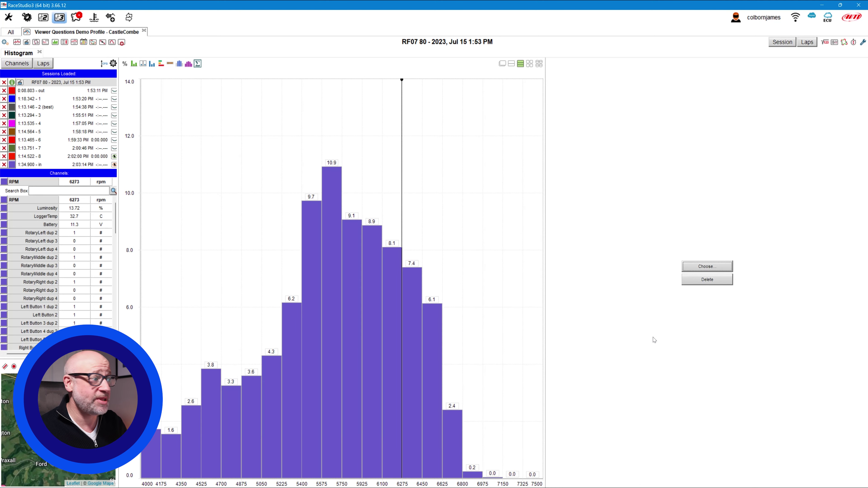
pyautogui.click(707, 266)
pyautogui.click(443, 251)
pyautogui.click(446, 314)
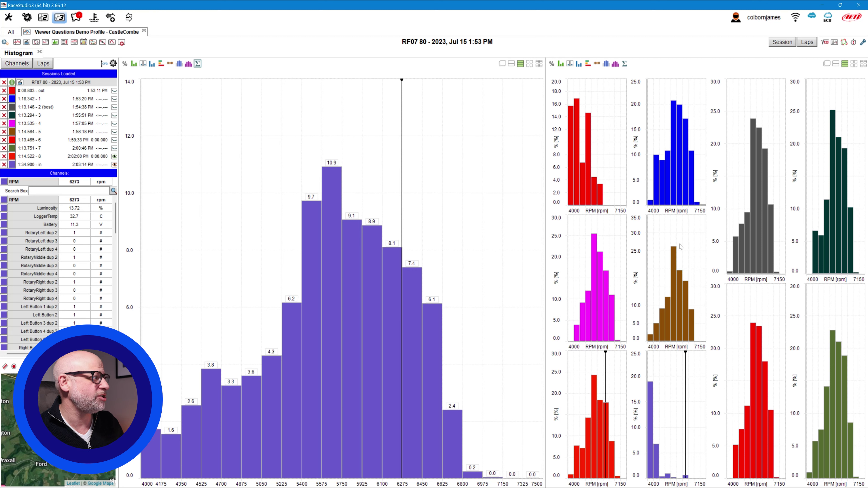
# - Load only the best lap of the session and divide the newly added histogram into 20 bars
pyautogui.click(807, 42)
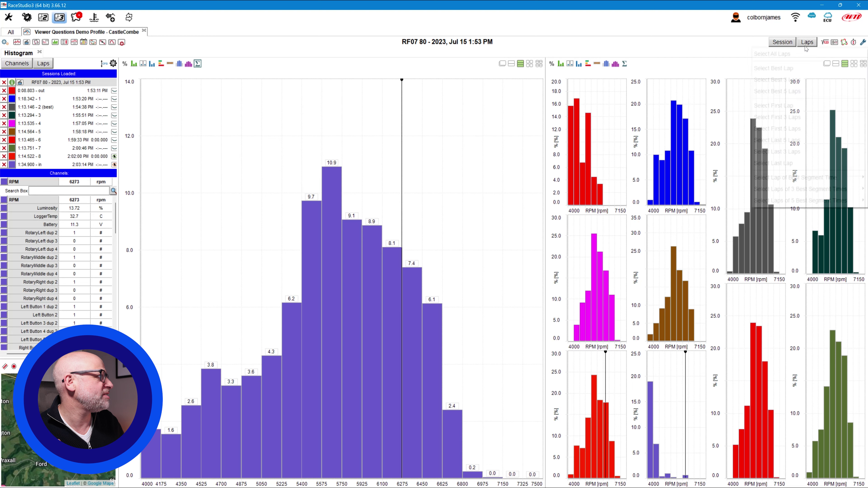
pyautogui.click(782, 65)
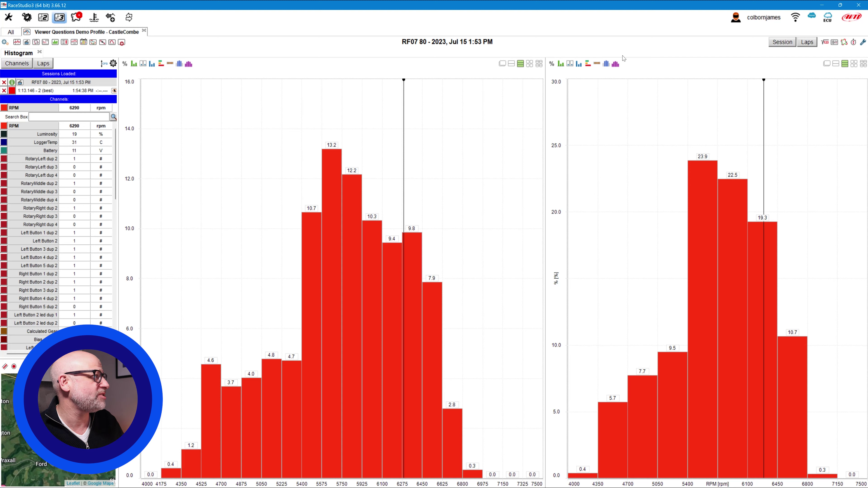
pyautogui.click(597, 64)
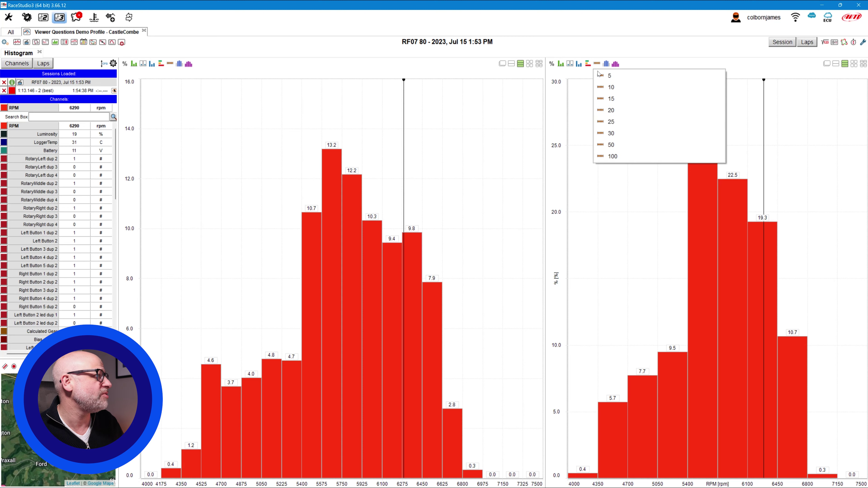
pyautogui.click(635, 109)
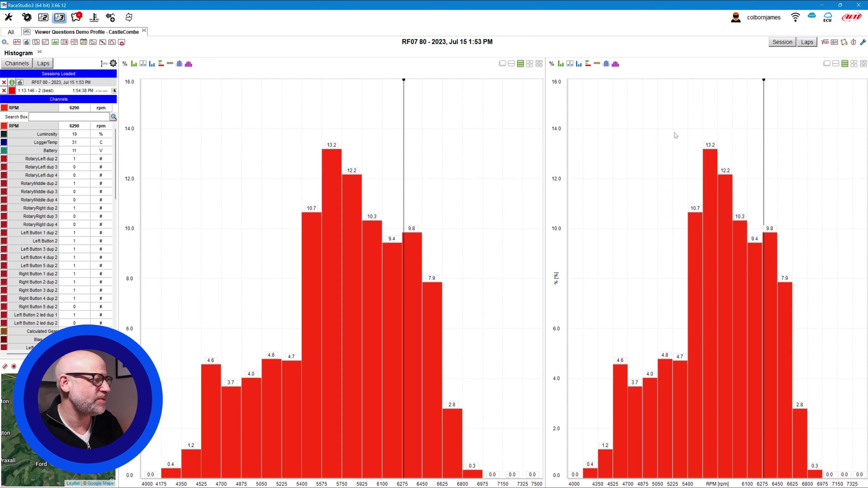
# - Set the original histogram to 20 bars and shift the divider so both histogram panels are more evenly sized
pyautogui.click(169, 64)
pyautogui.click(200, 110)
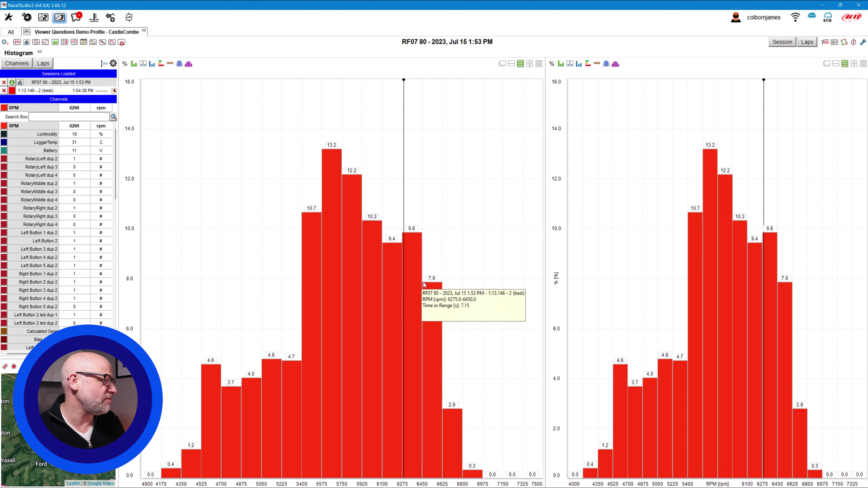
pyautogui.moveTo(544, 258); pyautogui.dragTo(477, 262)
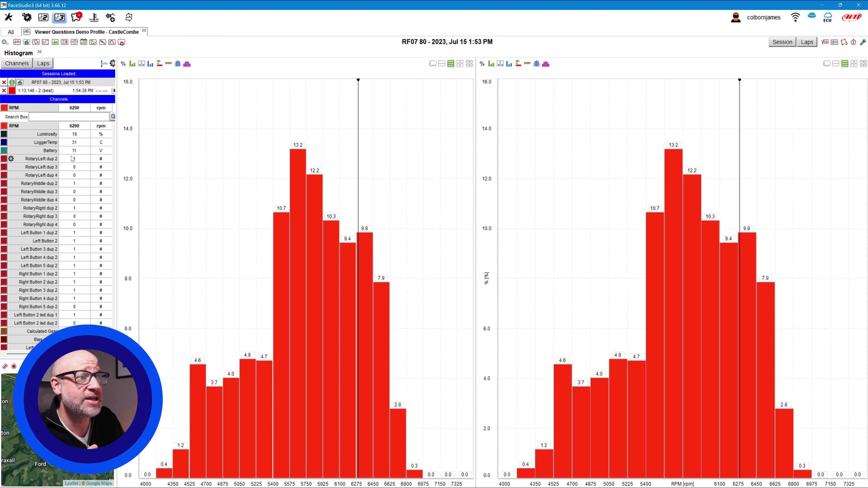
# - Show the Battery channel alongside RPM in the histograms and remove it again
pyautogui.click(48, 150)
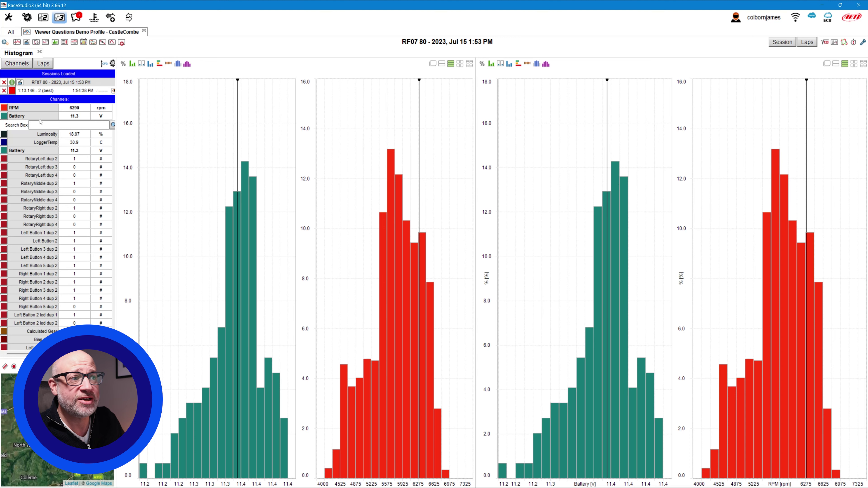
pyautogui.click(55, 116)
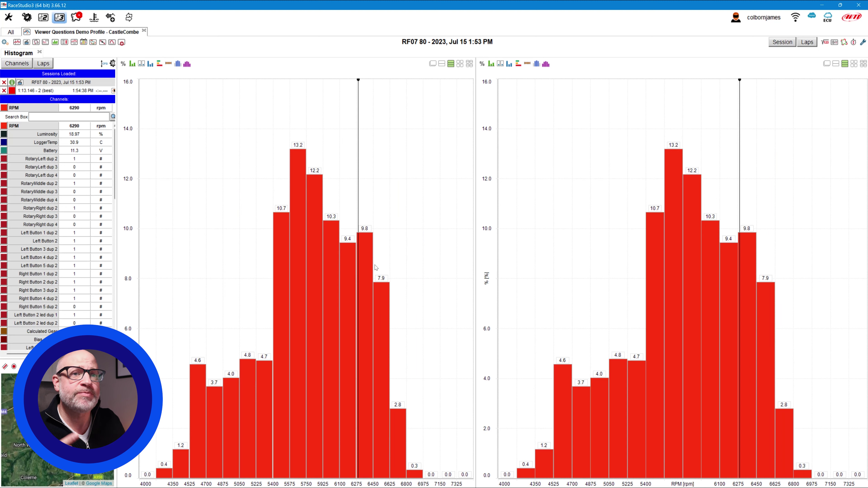
# - Allow the original histogram panel to display different channels instead of sharing channels with other panels
pyautogui.rightClick(397, 238)
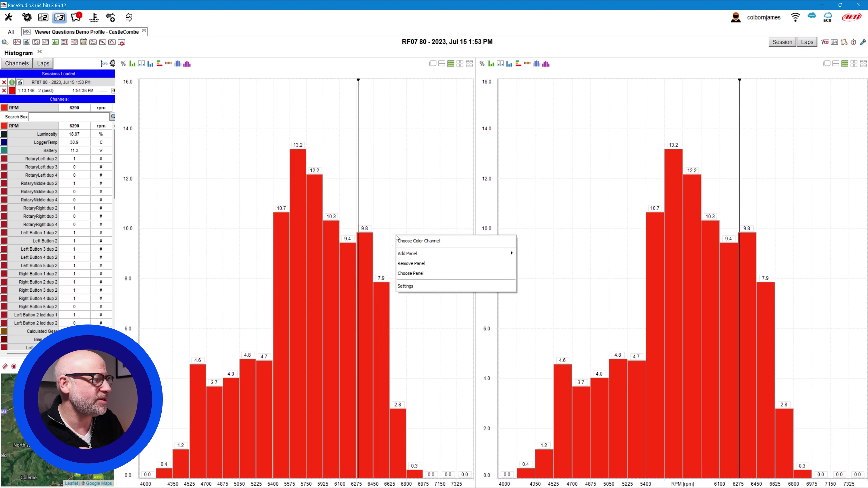
pyautogui.click(422, 286)
pyautogui.scroll(-6, 340, 276)
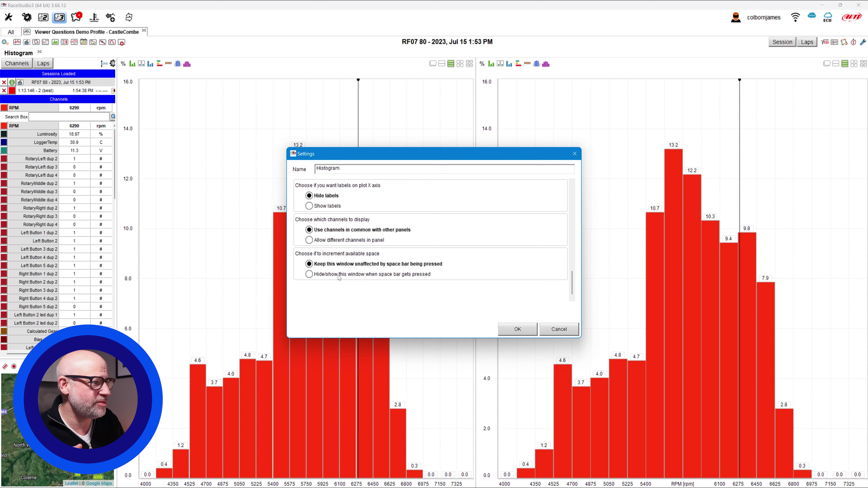
pyautogui.click(338, 240)
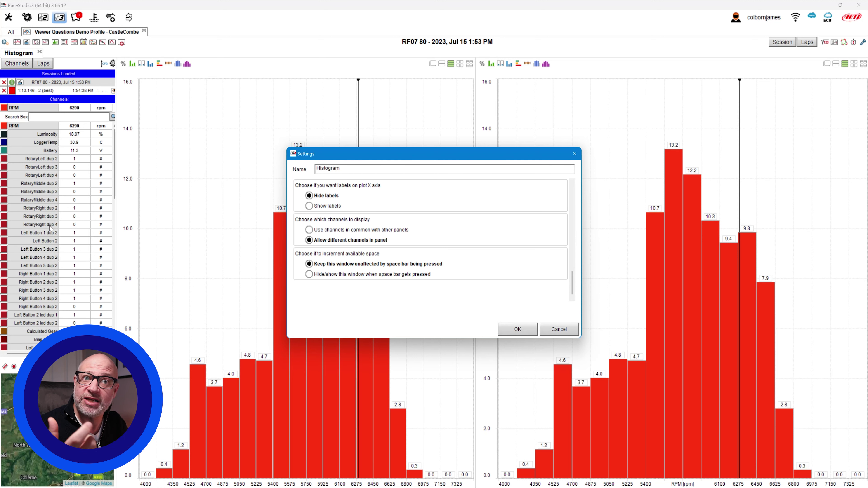
pyautogui.click(527, 332)
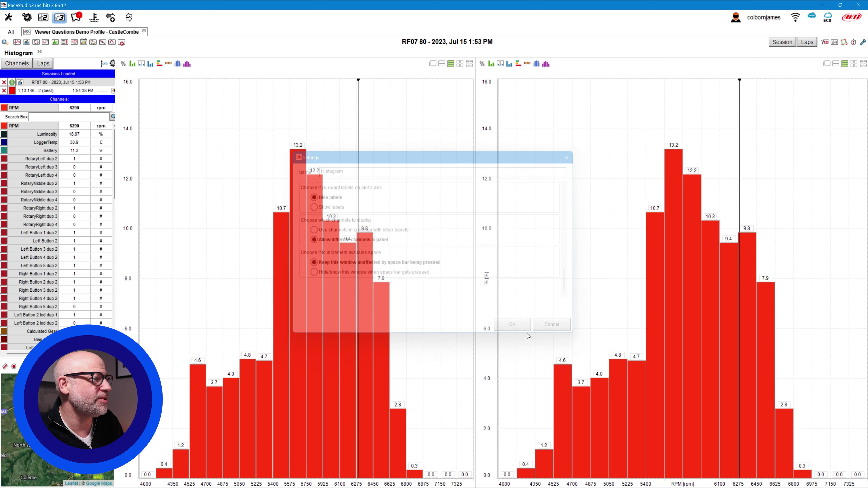
# - Allow the second histogram panel to display its own channels as well
pyautogui.rightClick(576, 267)
pyautogui.click(597, 320)
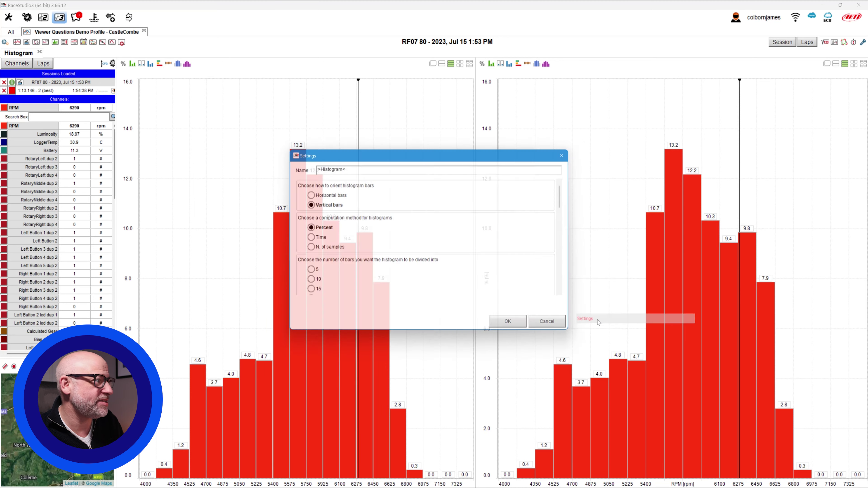
pyautogui.scroll(-8, 477, 260)
pyautogui.click(363, 240)
pyautogui.click(509, 329)
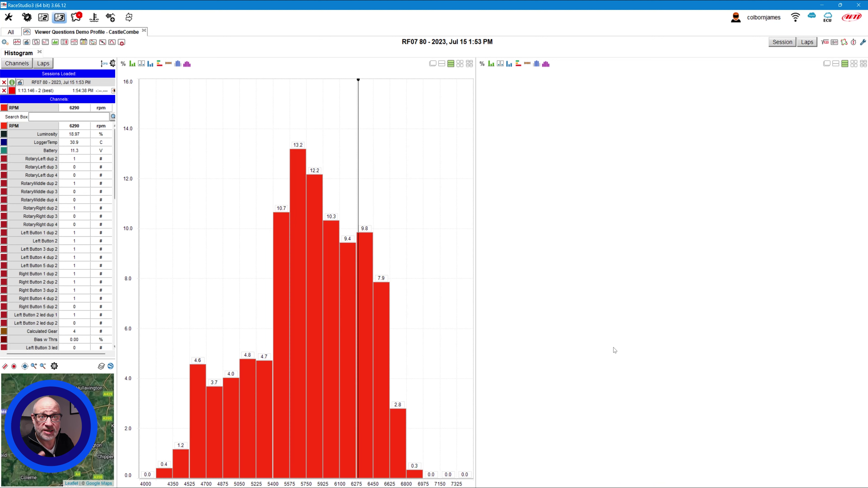
# - Look through the channel list down to the RPM usage math channels for one to plot in the empty histogram
pyautogui.scroll(-12, 79, 252)
pyautogui.scroll(-1, 79, 252)
pyautogui.scroll(-1, 60, 255)
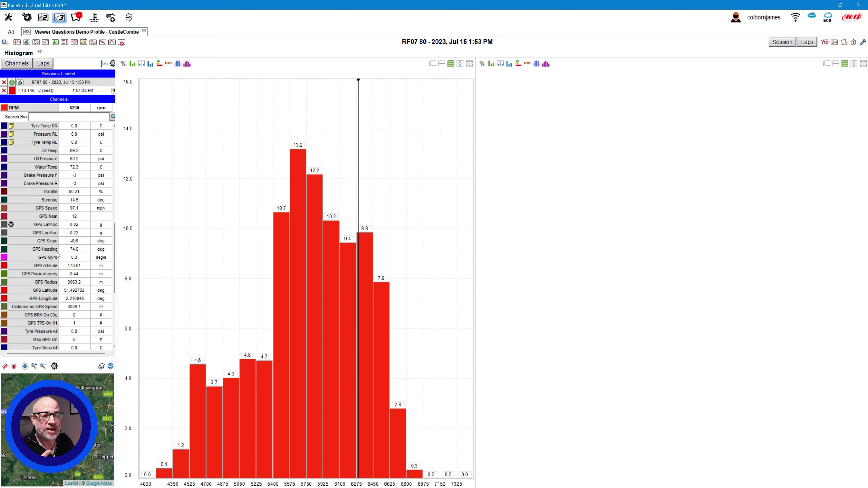
pyautogui.scroll(-1, 58, 255)
pyautogui.scroll(-2, 56, 257)
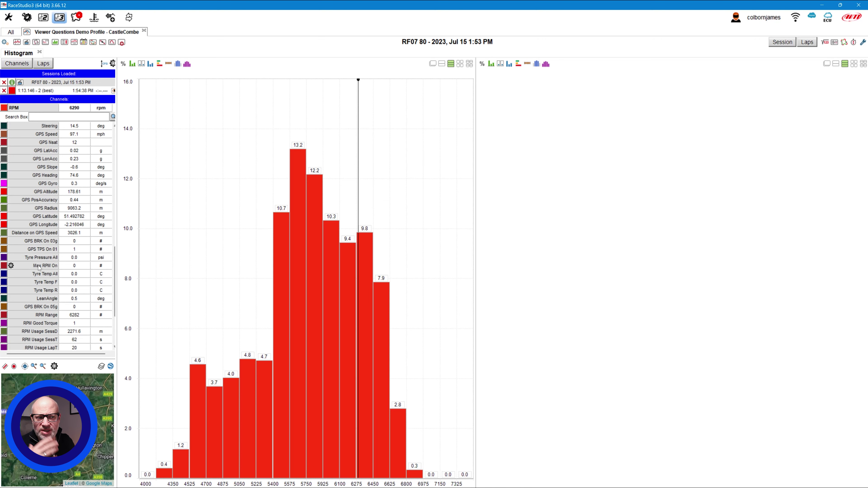
pyautogui.scroll(-1, 38, 268)
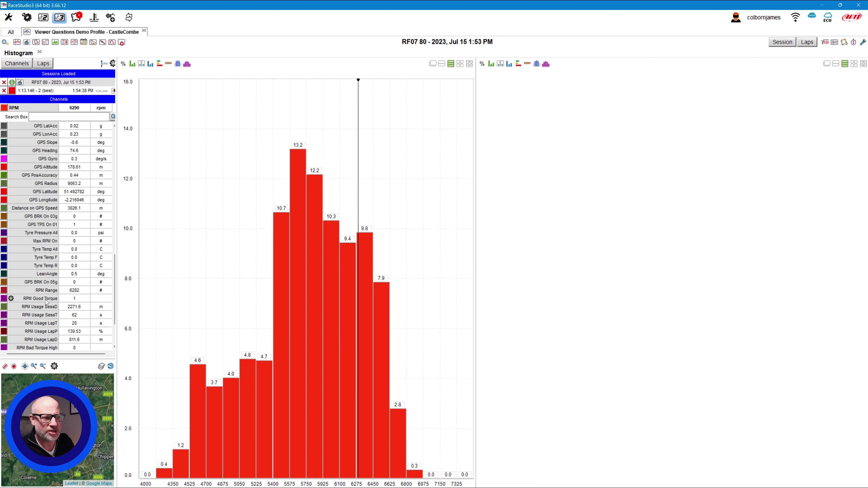